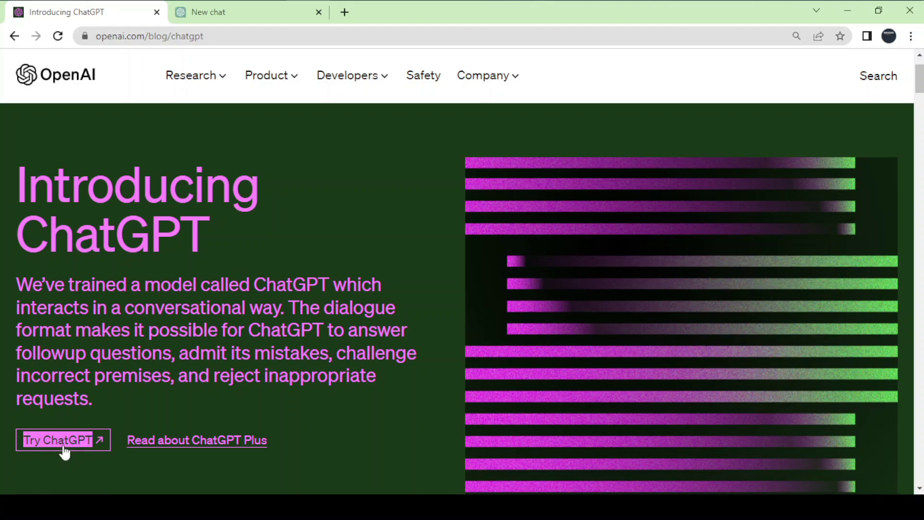
# Open ChatGPT from the introduction page and send the greeting "hi chat gpt"
pyautogui.click(65, 448)
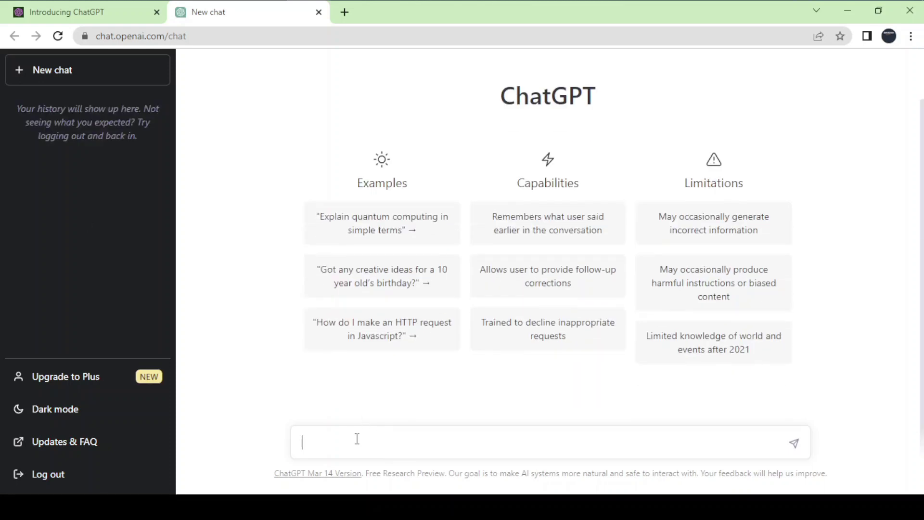
pyautogui.write('hi chat gpt')
pyautogui.press('Return')
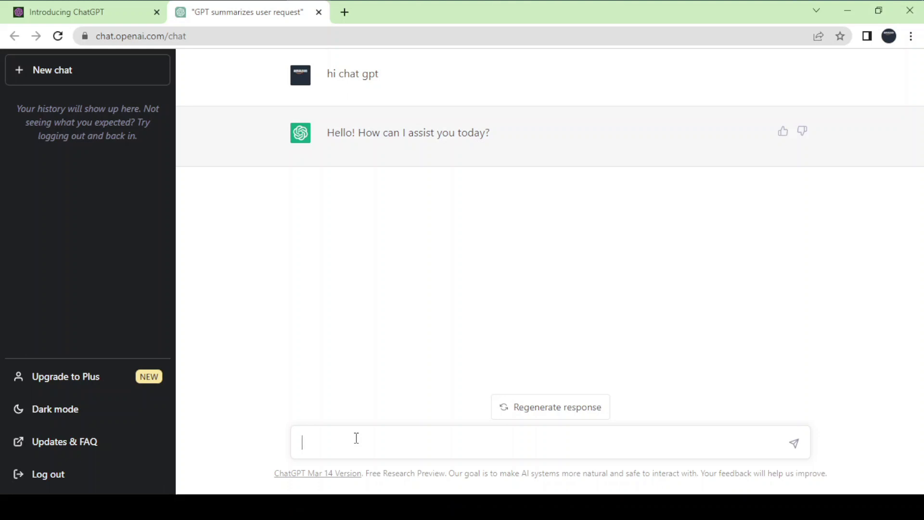
# Ask ChatGPT the question "what is apple?" in the same conversation
pyautogui.write('what i')
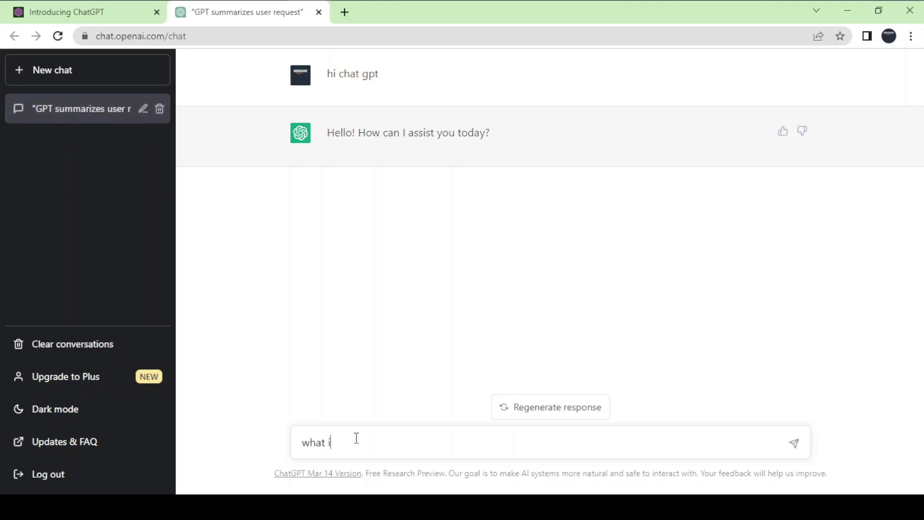
pyautogui.write('s apple')
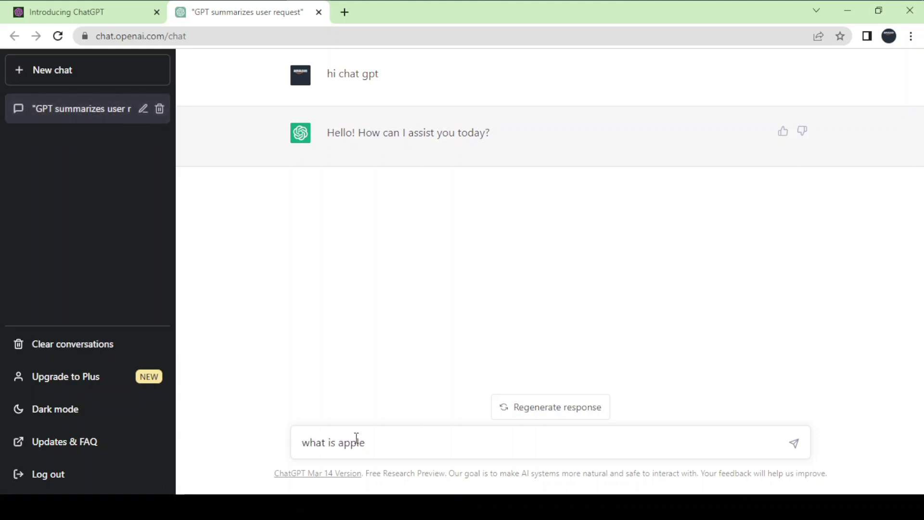
pyautogui.write('?')
pyautogui.press('Return')
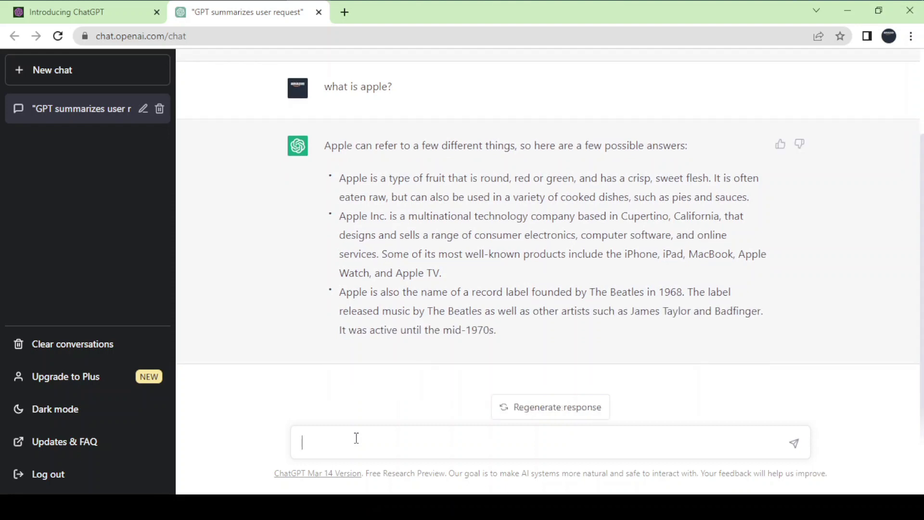
# Send the follow-up request "kindly summarize above sentence." and answer the reply with "thanks"
pyautogui.click(356, 438)
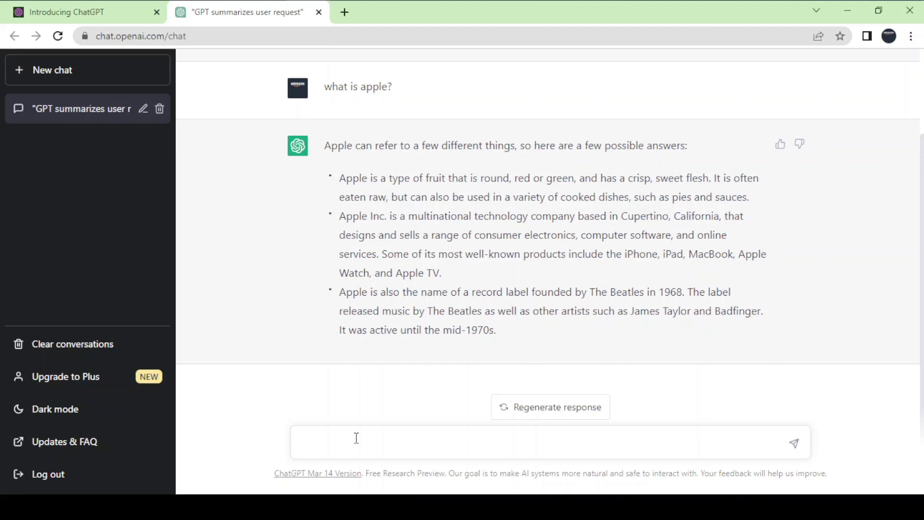
pyautogui.write('kindly summarize')
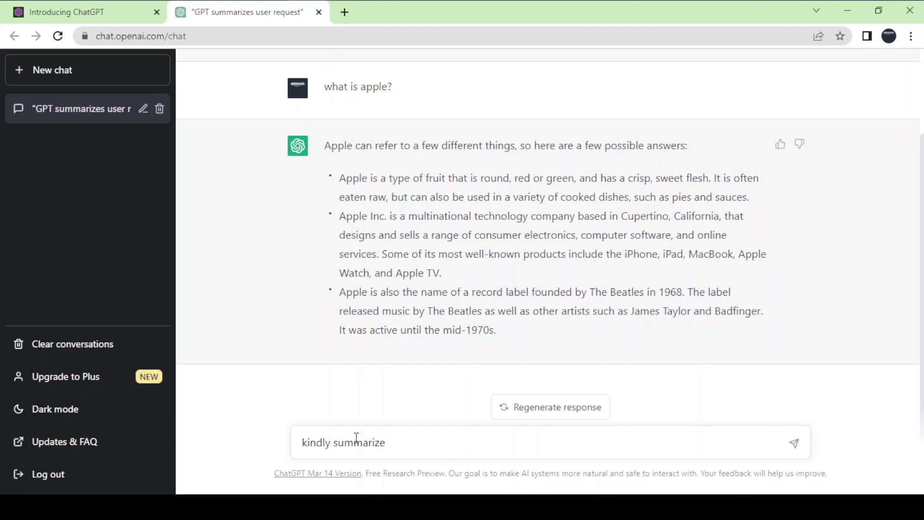
pyautogui.write(' above sentenve')
pyautogui.press('BackSpace')
pyautogui.write('ce into')
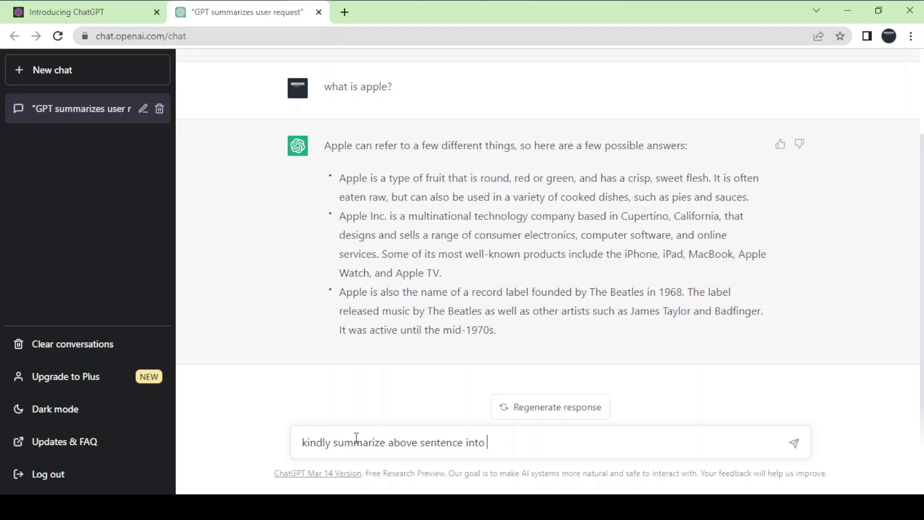
pyautogui.press('BackSpace')
pyautogui.press('BackSpace')
pyautogui.press('BackSpace')
pyautogui.write('.')
pyautogui.press('Return')
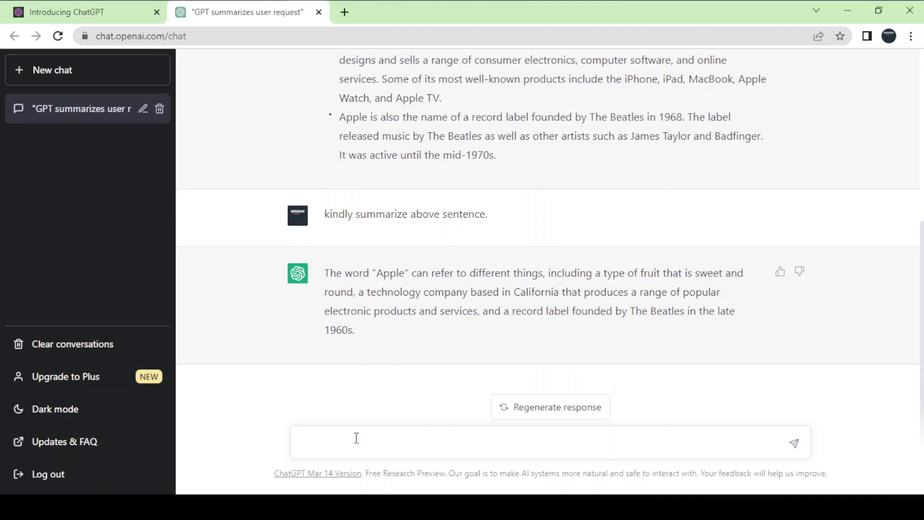
pyautogui.write('thanks')
pyautogui.press('Return')
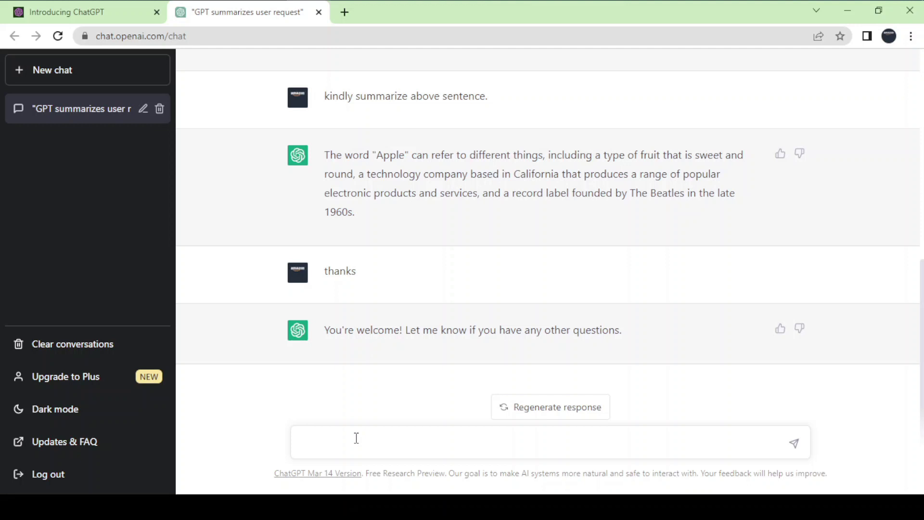
# Send the role prompt "Act as a data analyst, what is the problem you have faced?"
pyautogui.write('A')
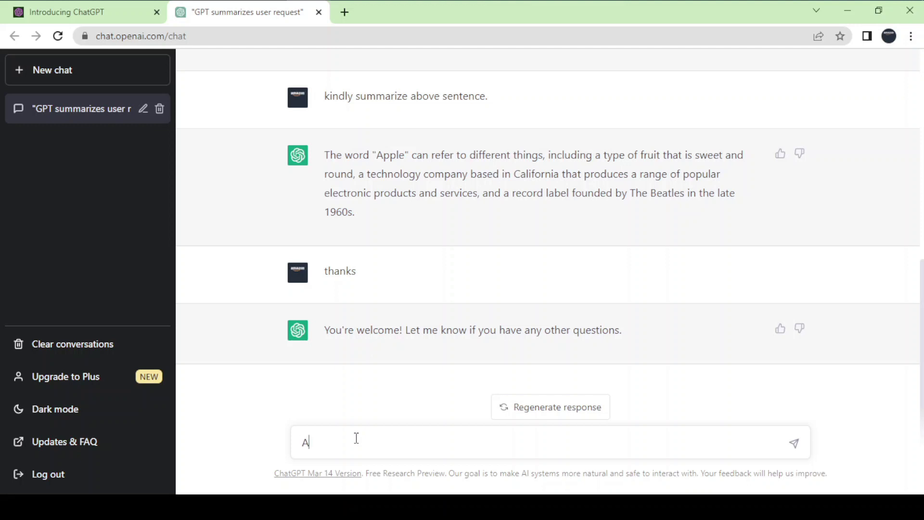
pyautogui.write('ct as a data ')
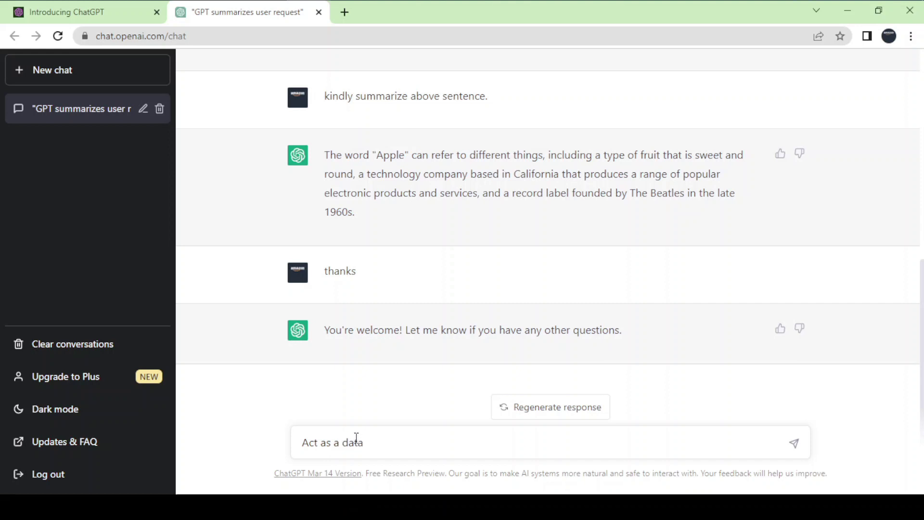
pyautogui.write('analyst')
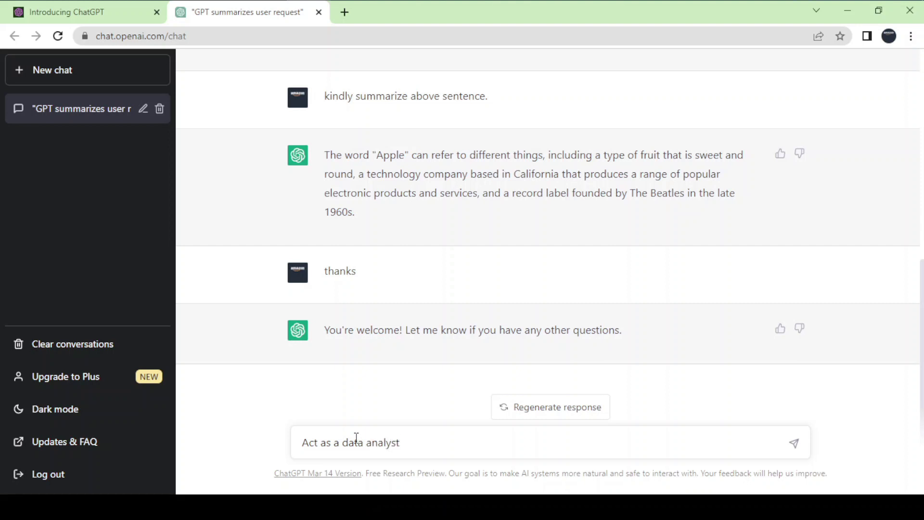
pyautogui.write(', what is the problem')
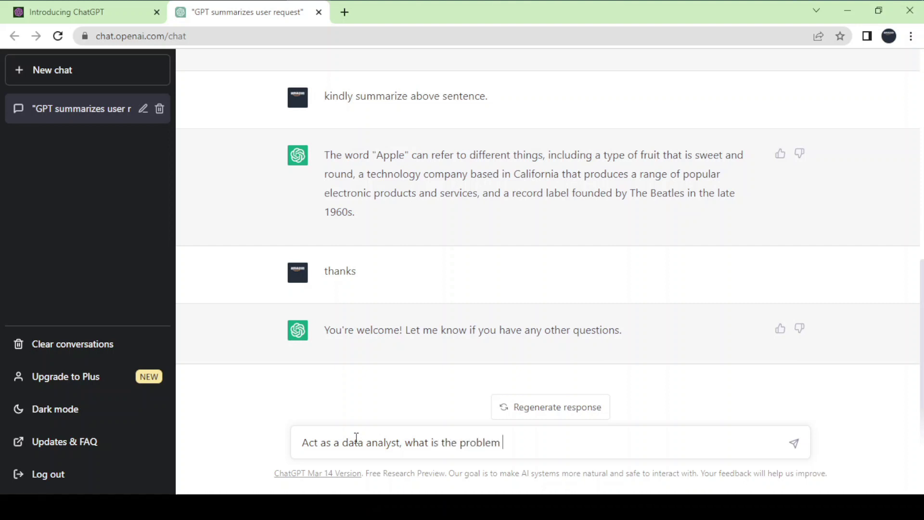
pyautogui.write(' you h')
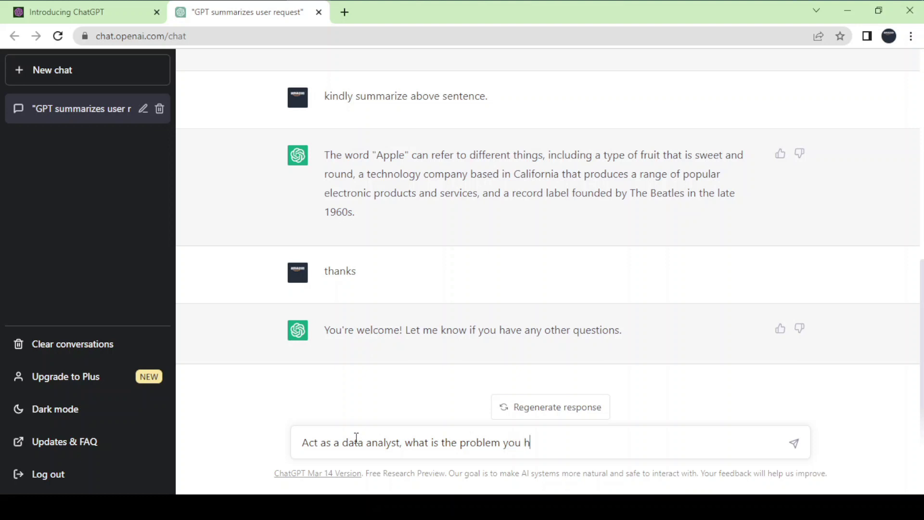
pyautogui.write('ave faced?')
pyautogui.press('Return')
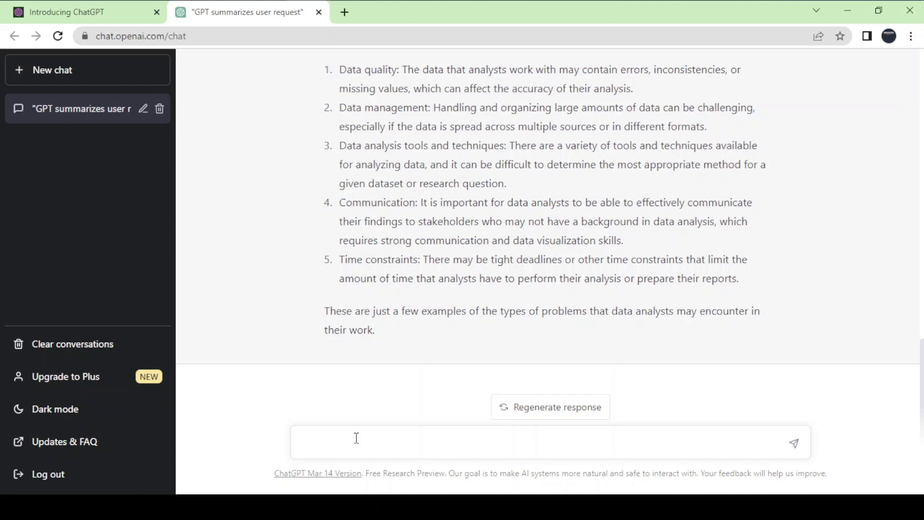
# Begin a follow-up message with "but i was said consider yourselve as a data analyst"
pyautogui.write('but ')
pyautogui.write('i was')
pyautogui.write('said ')
pyautogui.write('coms')
pyautogui.press('BackSpace')
pyautogui.press('BackSpace')
pyautogui.write('nsider you')
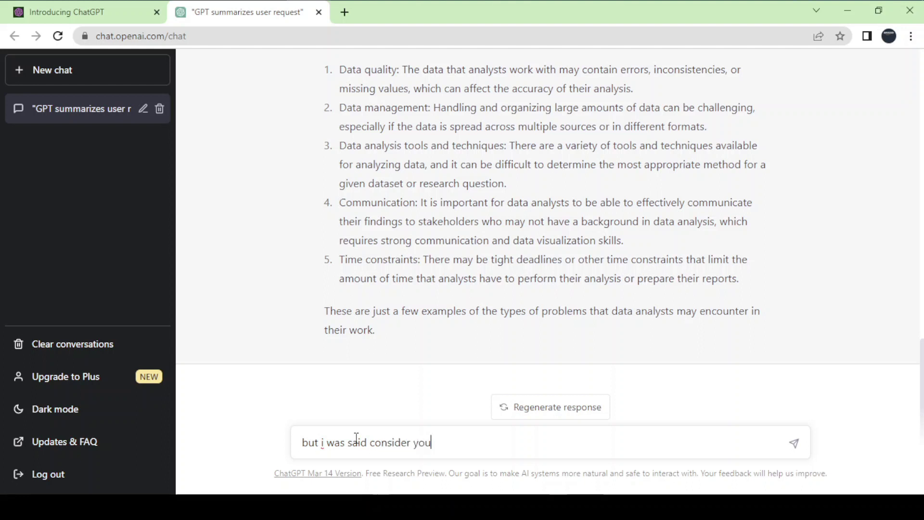
pyautogui.write('rselve ')
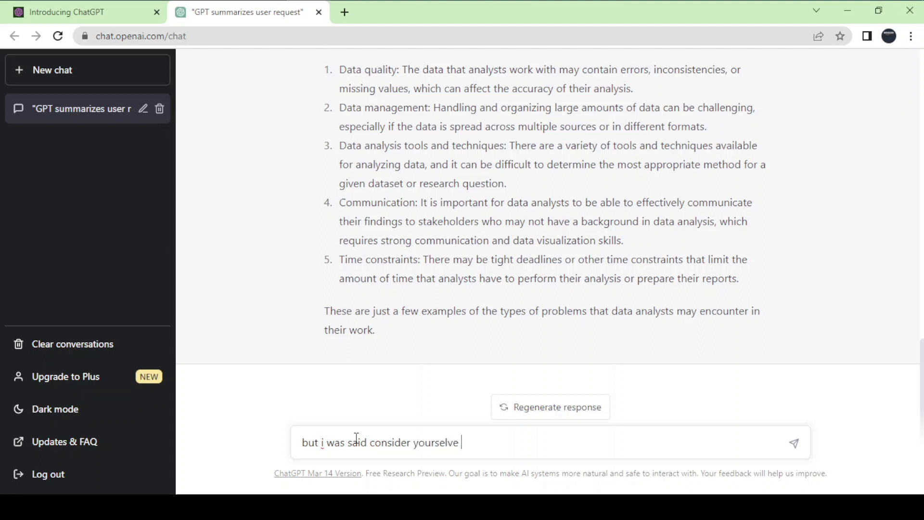
pyautogui.write('a s a dat')
pyautogui.write('yst')
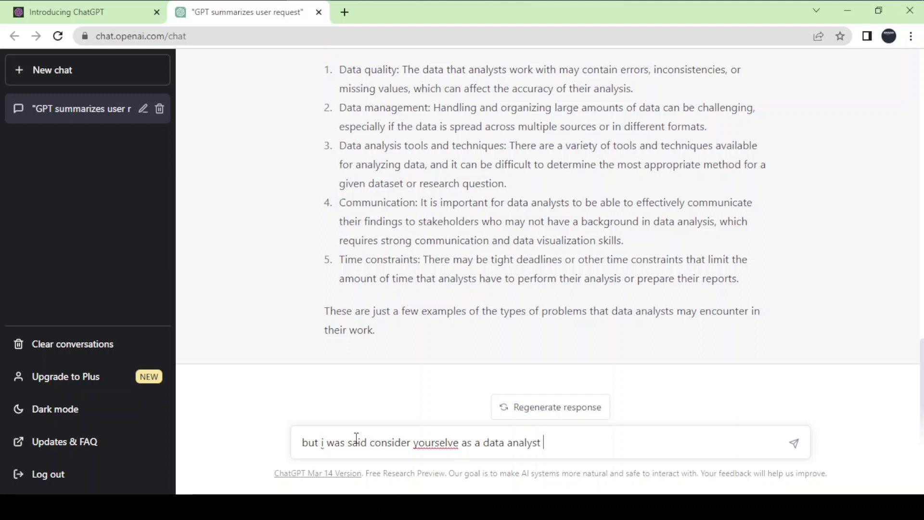
# Complete the unsent message with "and tell me about what is the problem data analyst has faced?"
pyautogui.write(' anf d tell me')
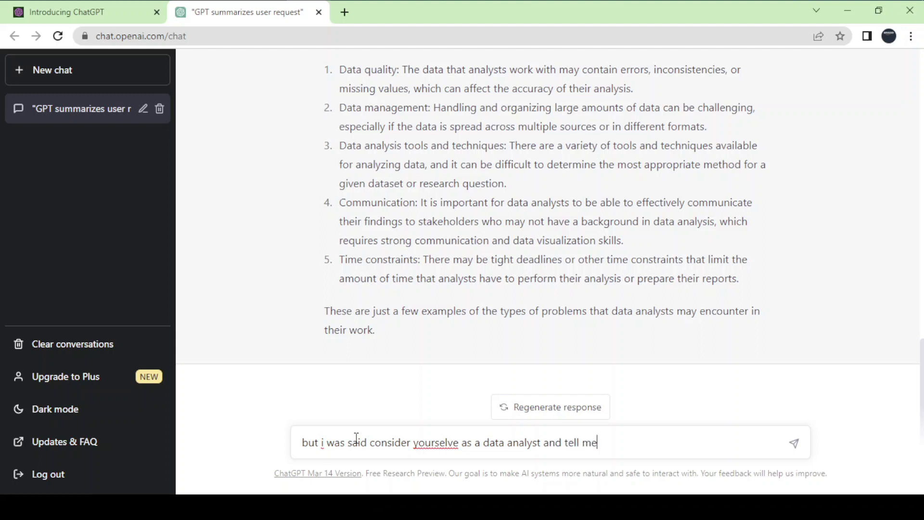
pyautogui.write(' abour')
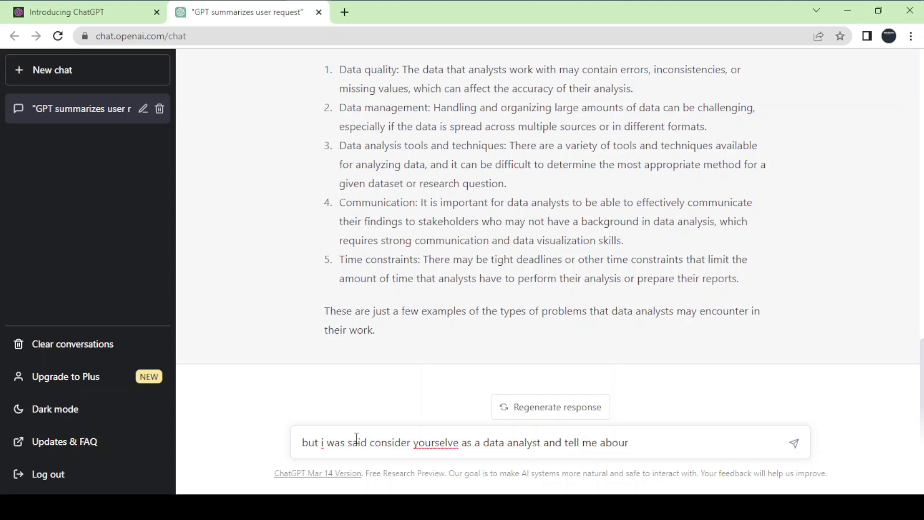
pyautogui.write('tt the')
pyautogui.press('BackSpace')
pyautogui.press('BackSpace')
pyautogui.write('wha')
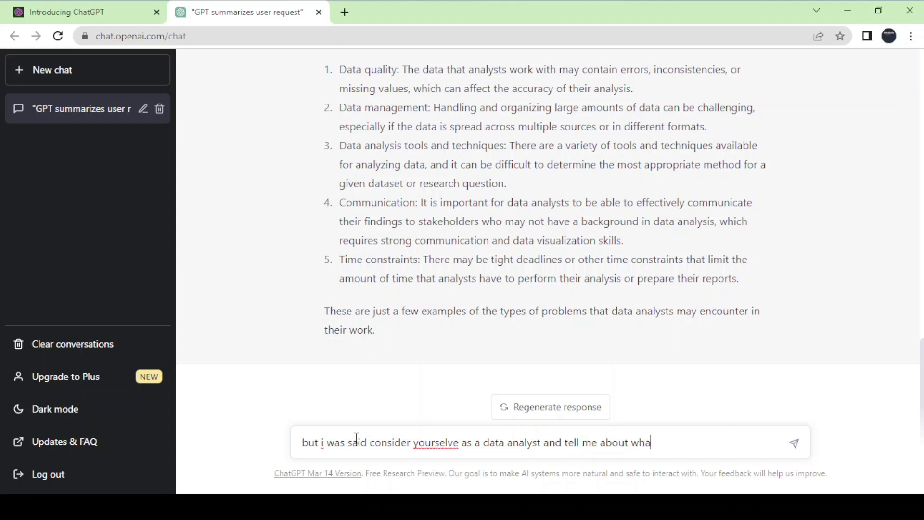
pyautogui.write('t is the p')
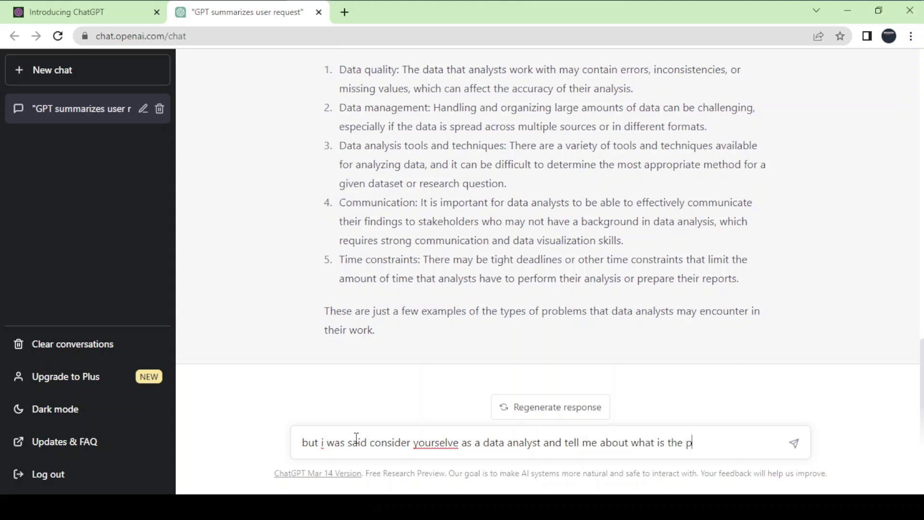
pyautogui.write('roblem data analys')
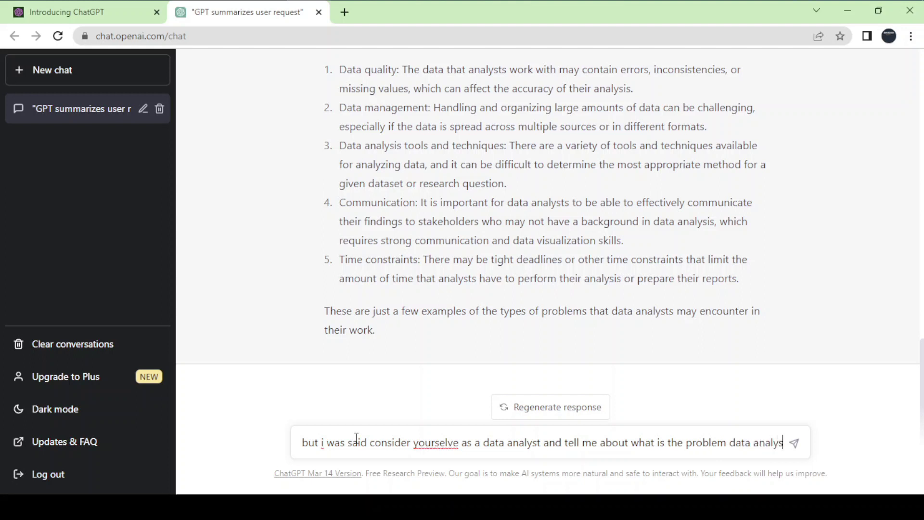
pyautogui.write('t h')
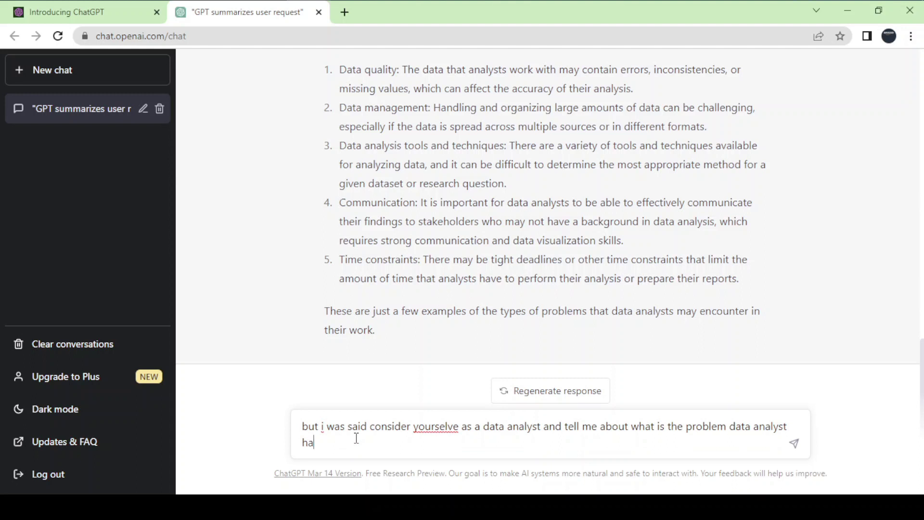
pyautogui.write('a')
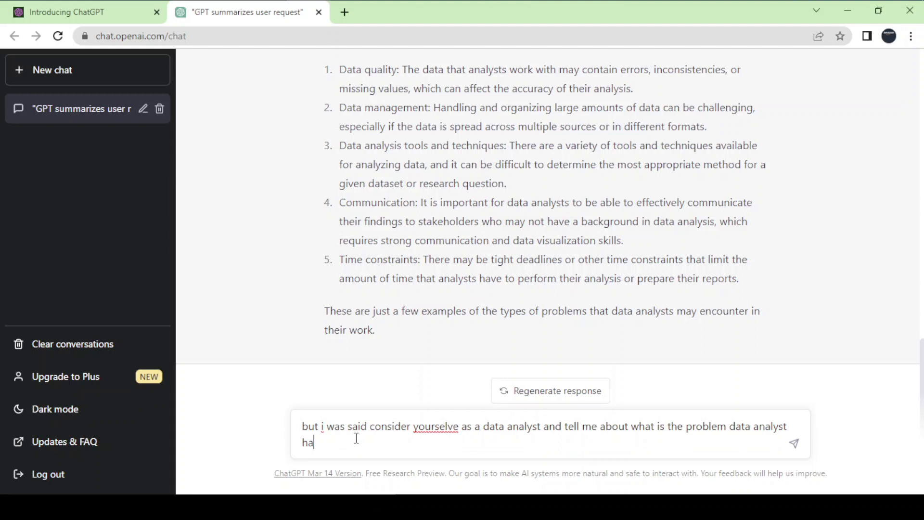
pyautogui.write('s faced')
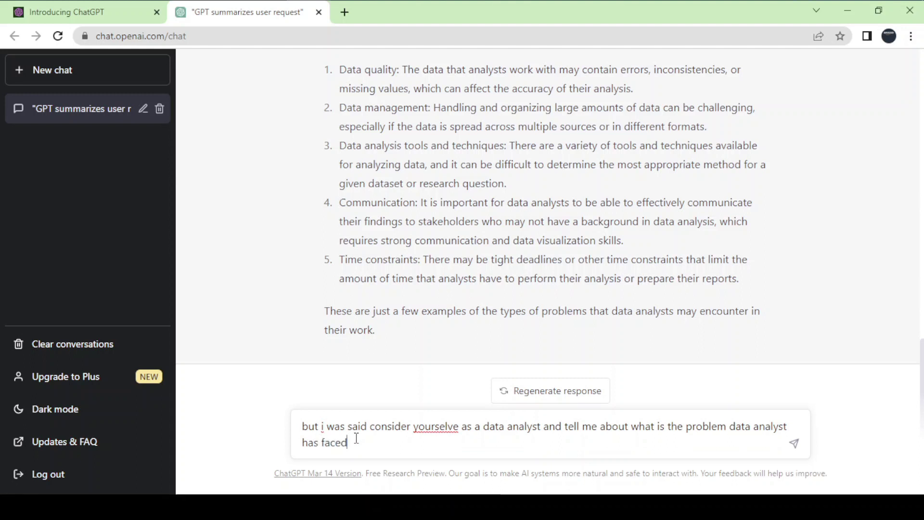
pyautogui.write('?')
# Correct the drafted message by replacing "yourselve" with the suggested spelling "yourself" and capitalizing the lowercase "i"
pyautogui.rightClick(436, 427)
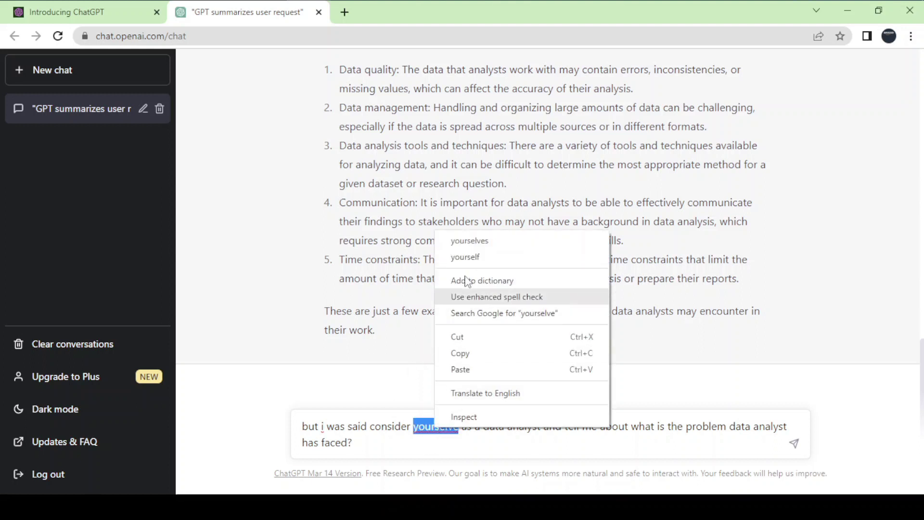
pyautogui.click(465, 239)
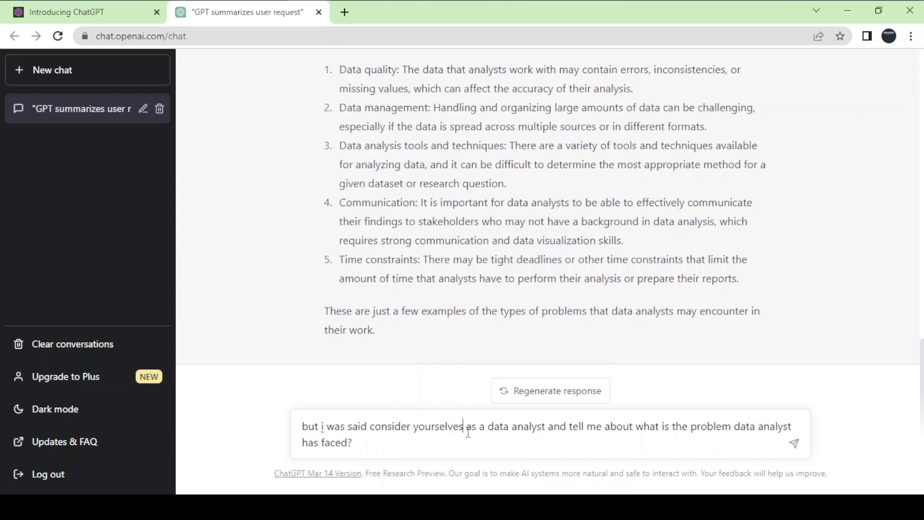
pyautogui.press('BackSpace')
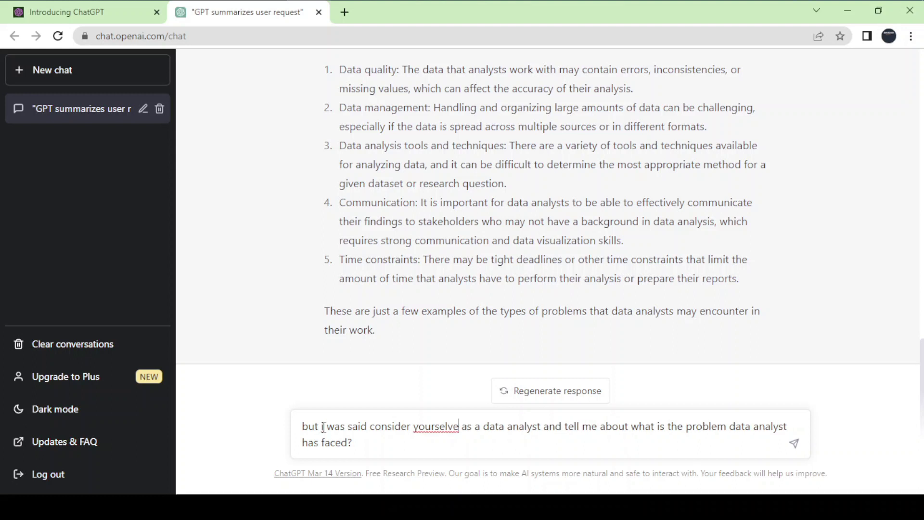
pyautogui.rightClick(429, 424)
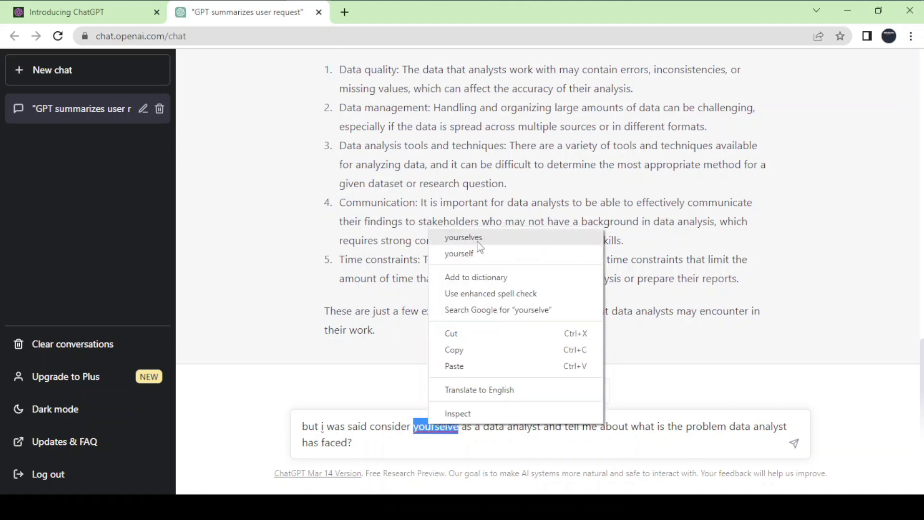
pyautogui.click(474, 253)
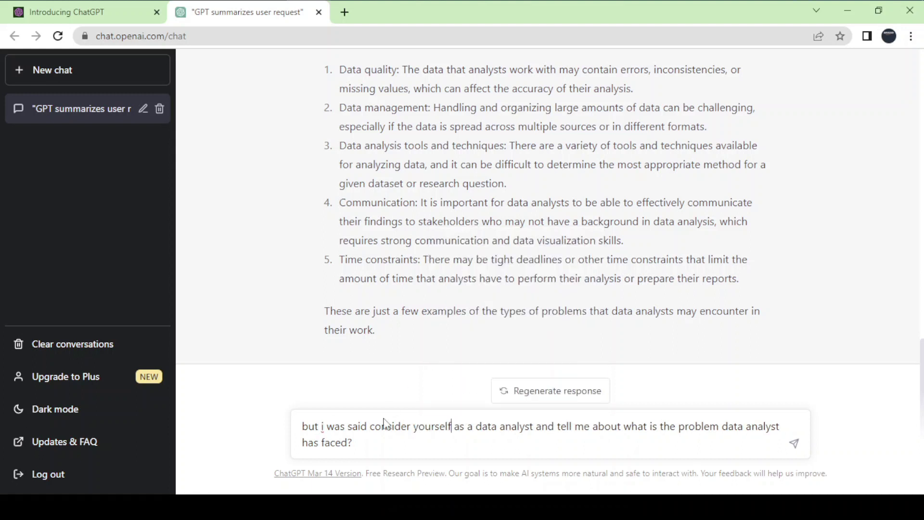
pyautogui.click(324, 425)
pyautogui.press('BackSpace')
pyautogui.write('I')
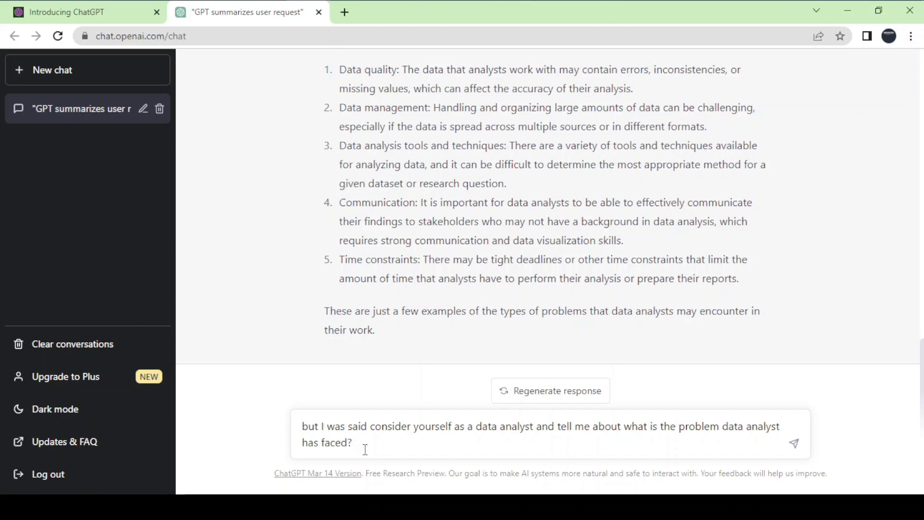
# Send the corrected data analyst message and answer its reply with "thanks"
pyautogui.press('Return')
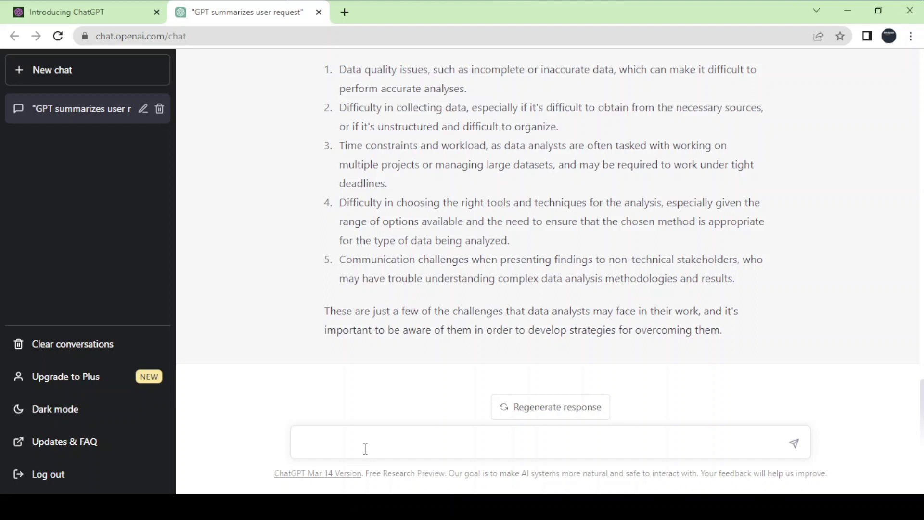
pyautogui.write('thanks')
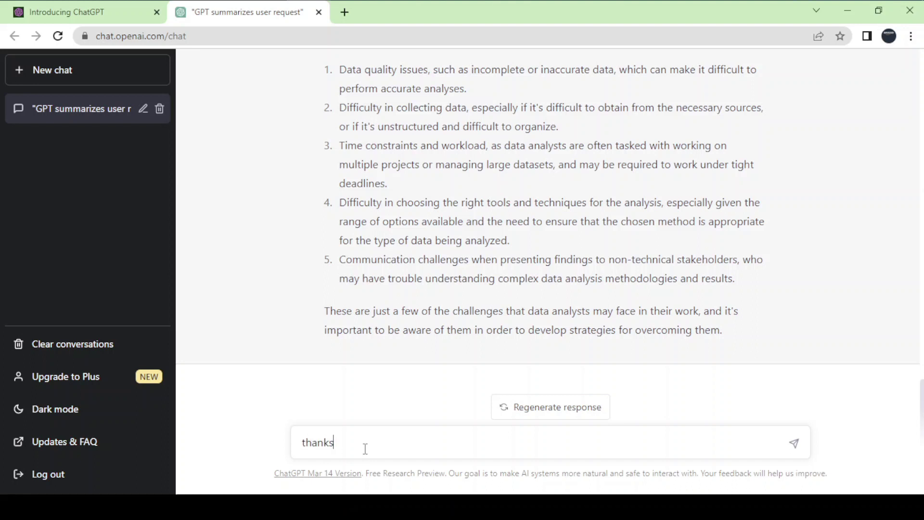
pyautogui.press('Return')
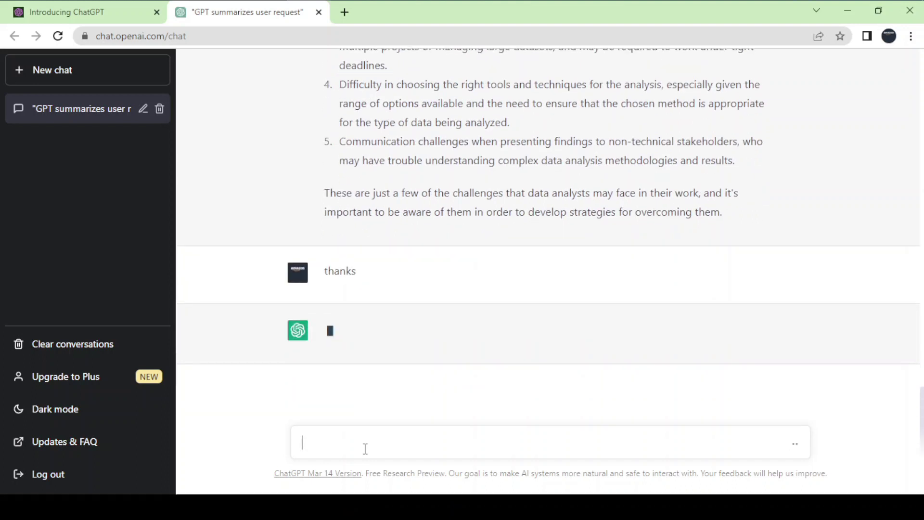